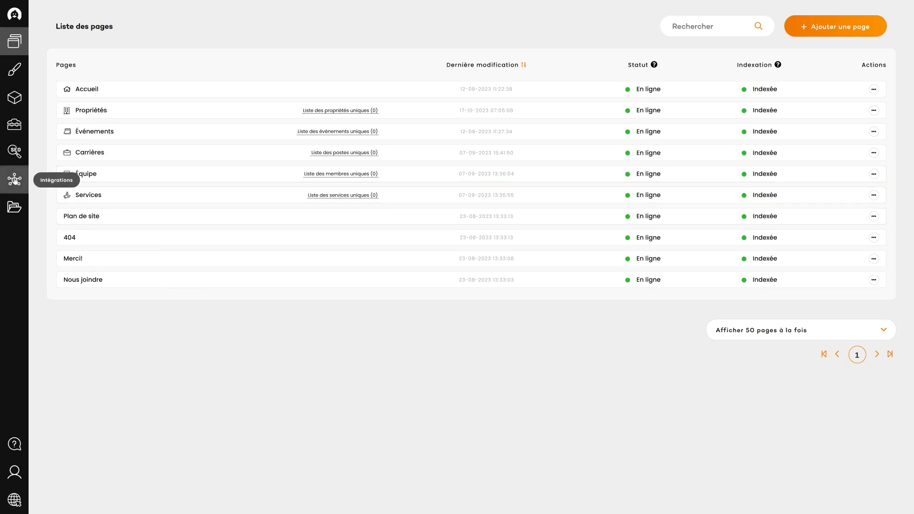
# - Review the SyncBroker integration's description in the integration centre, and return to the list of pages
pyautogui.click(14, 179)
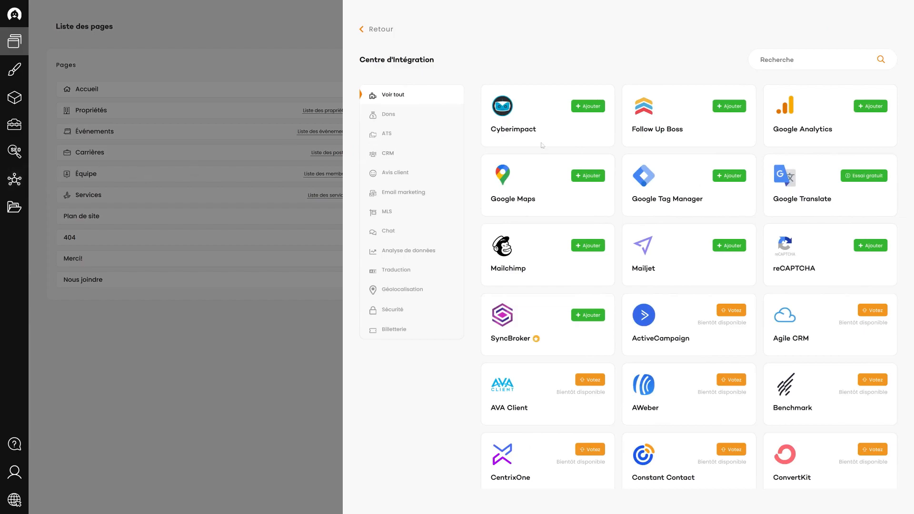
pyautogui.click(586, 316)
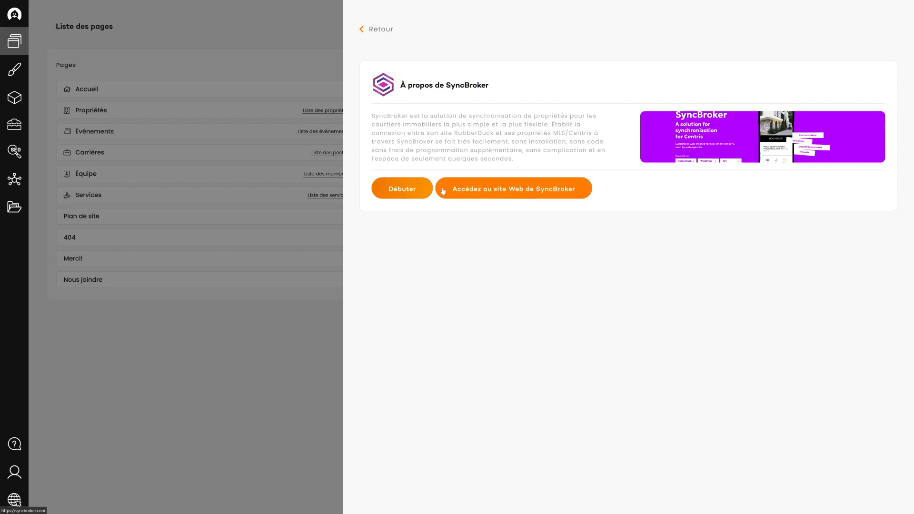
pyautogui.click(377, 30)
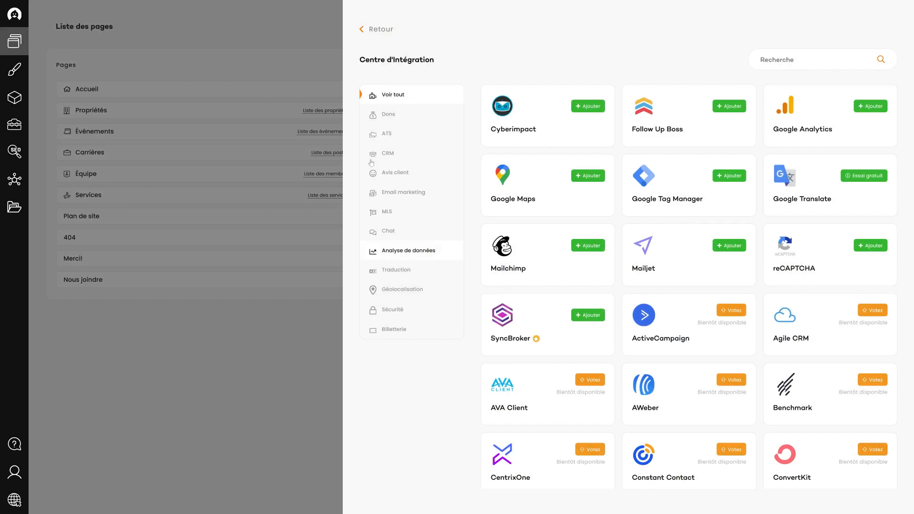
pyautogui.click(328, 233)
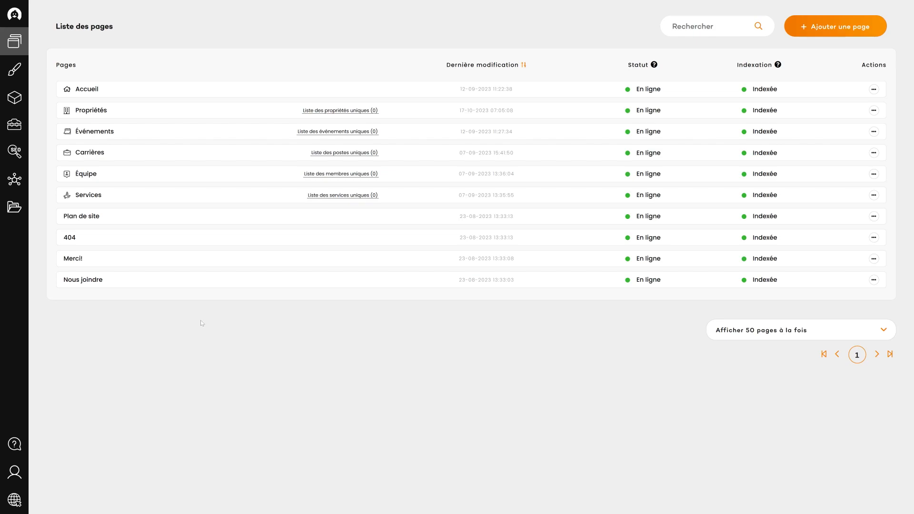
# - Open the list of unique properties in the Propriétés module
pyautogui.click(18, 99)
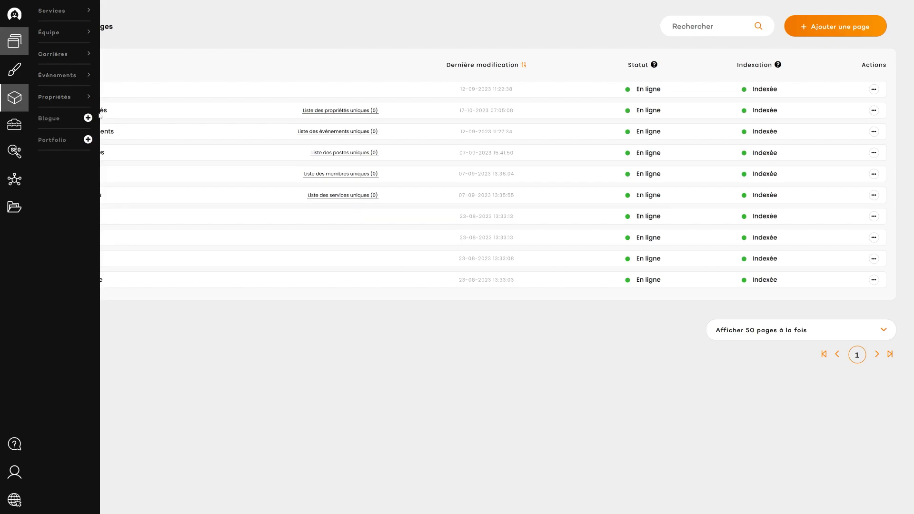
pyautogui.click(70, 101)
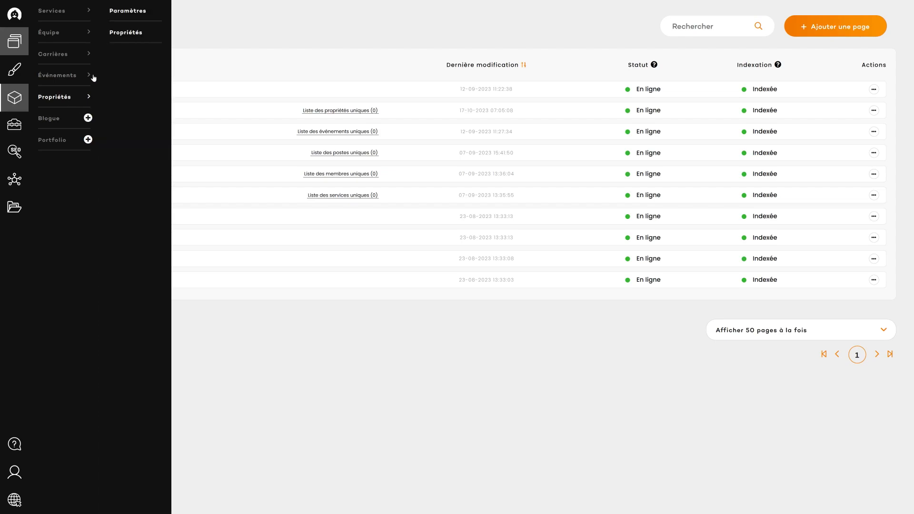
pyautogui.click(126, 32)
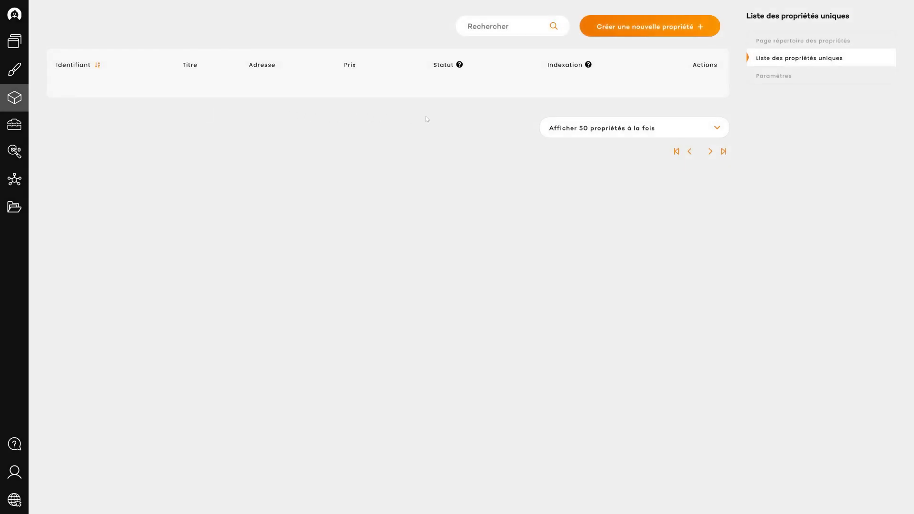
# - Create a new property with the French title "Propriété 1" and copy that title to the English version
pyautogui.click(611, 26)
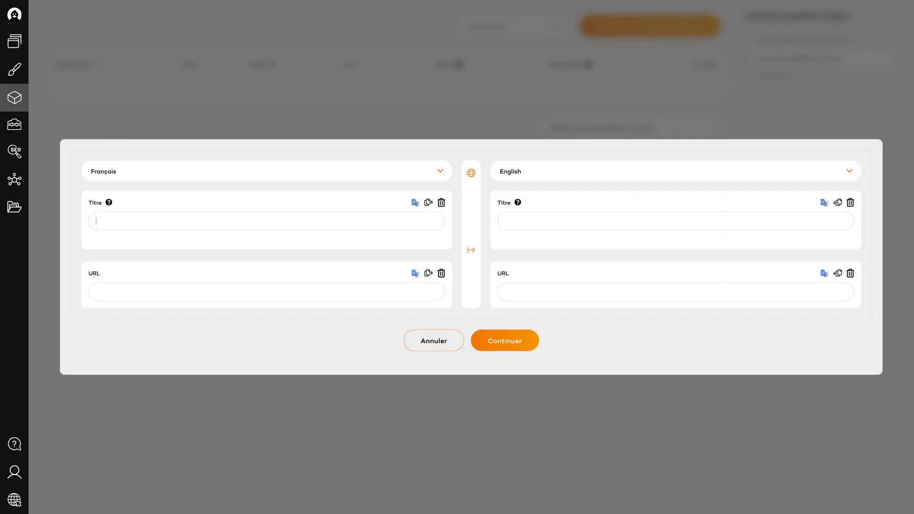
pyautogui.write('Prop')
pyautogui.press('Escape')
pyautogui.write('ri')
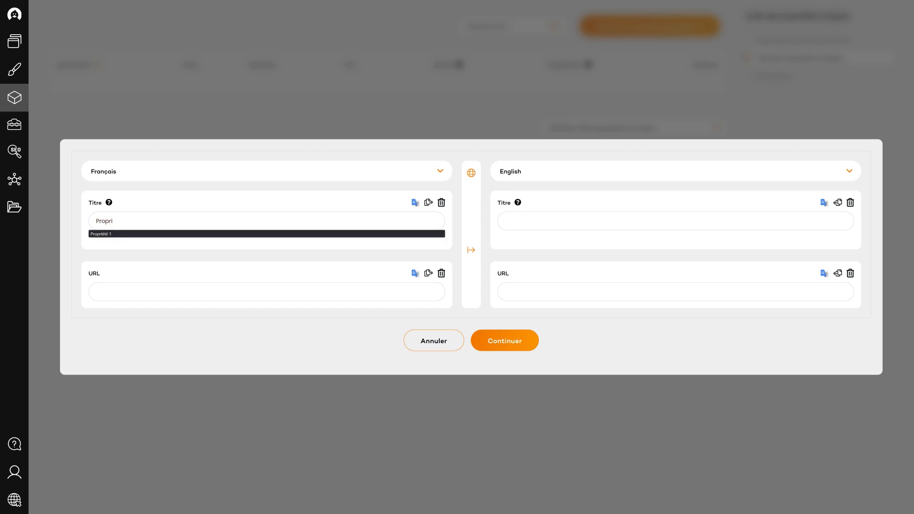
pyautogui.click(389, 234)
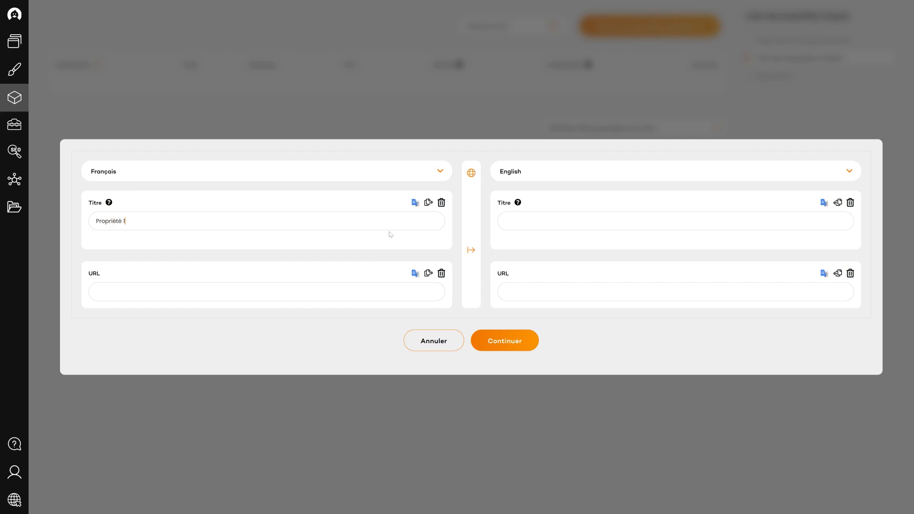
pyautogui.click(428, 203)
pyautogui.click(490, 348)
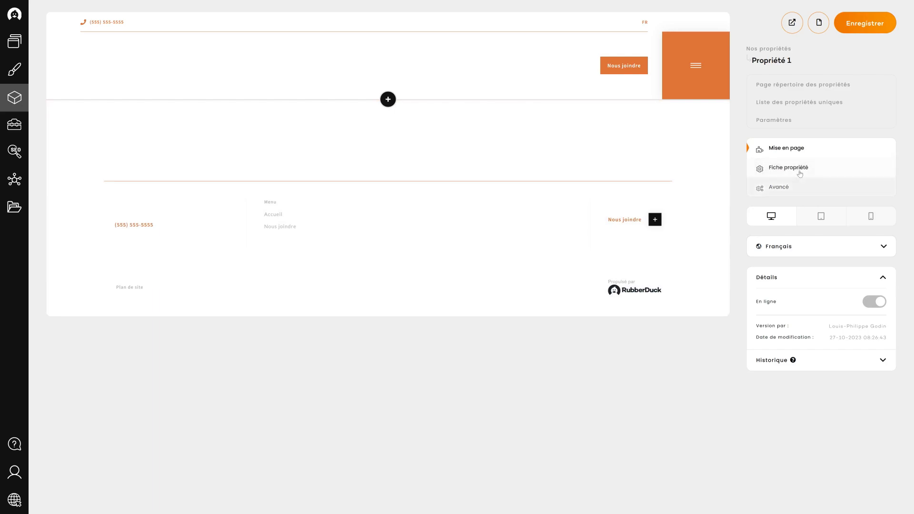
# - In the property sheet, add the pexels-binyamin-mellish-1396122 image from the Propriétés folder as French preview image and copy it to English
pyautogui.click(800, 173)
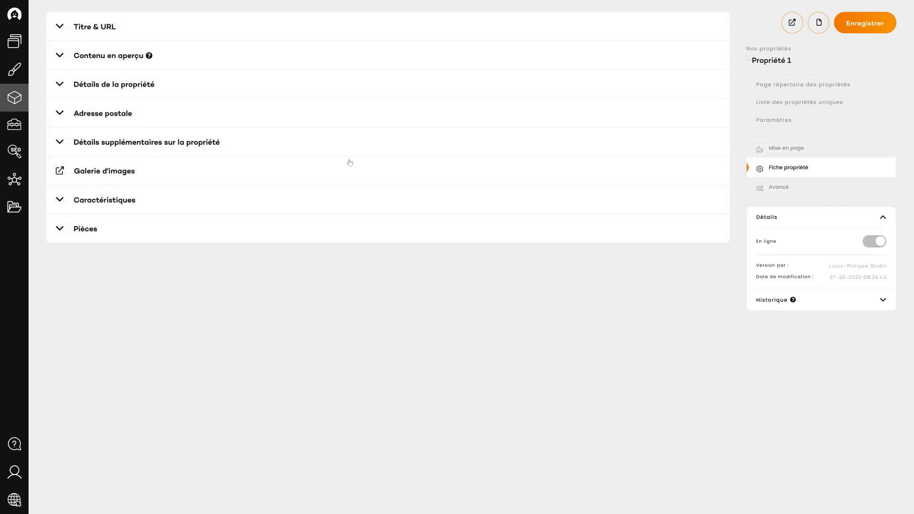
pyautogui.click(88, 65)
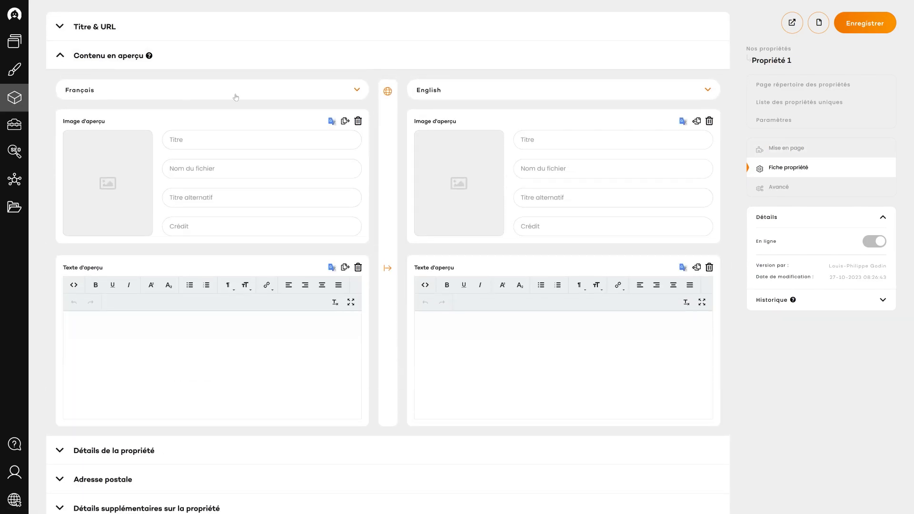
pyautogui.moveTo(119, 184)
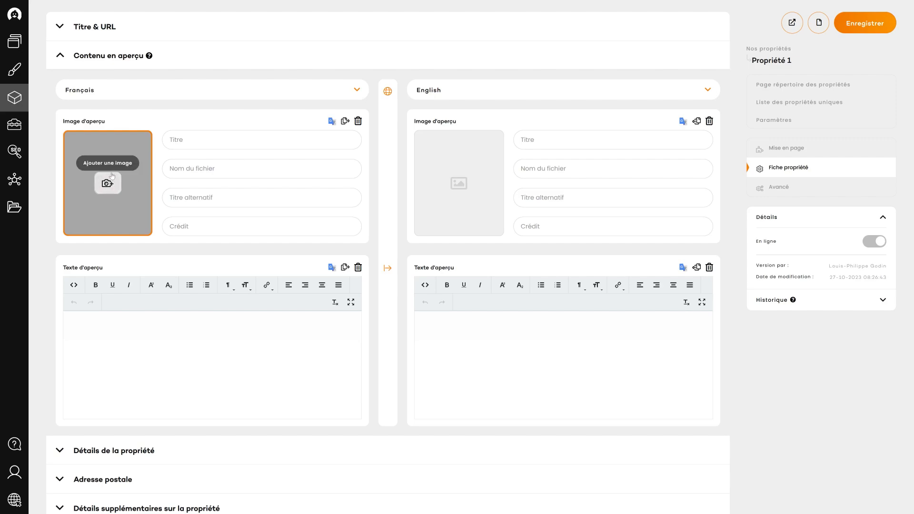
pyautogui.click(112, 183)
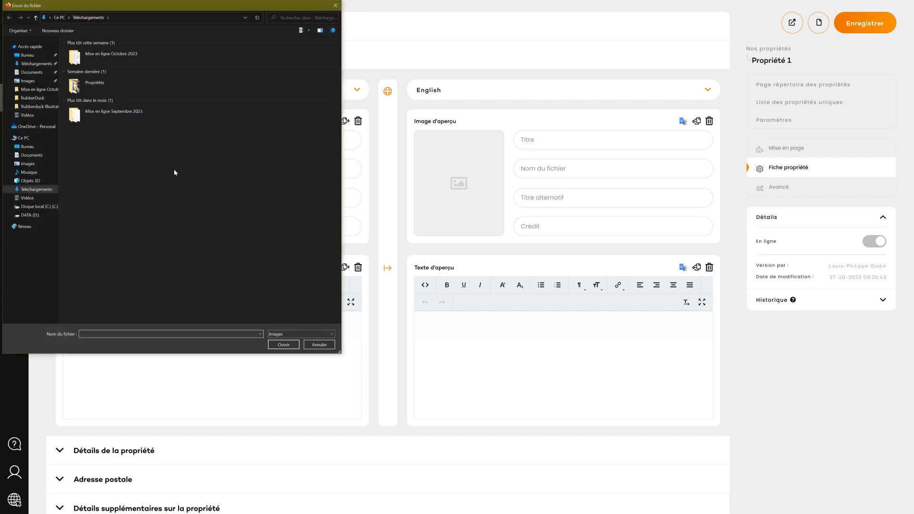
pyautogui.doubleClick(95, 91)
pyautogui.doubleClick(85, 71)
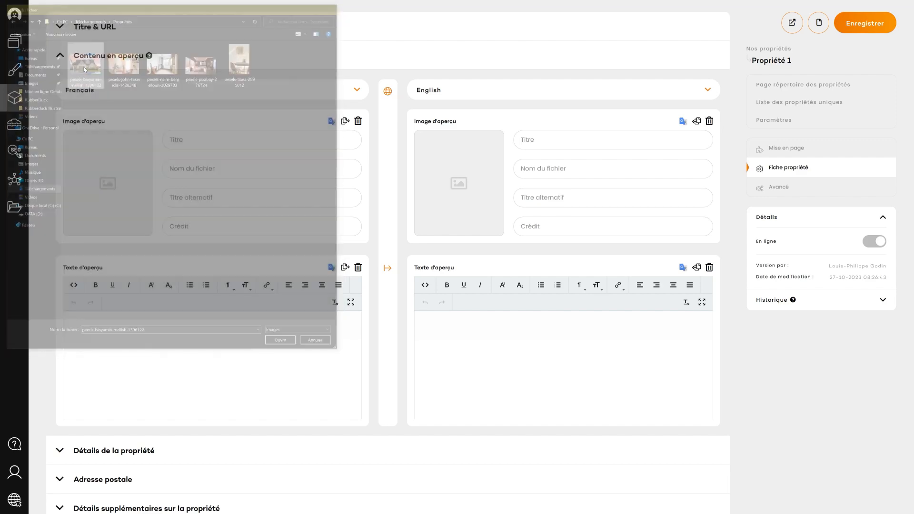
pyautogui.click(344, 122)
# - Write the French preview text "Description de votre propriété" and copy it to the English version
pyautogui.click(74, 326)
pyautogui.write('De')
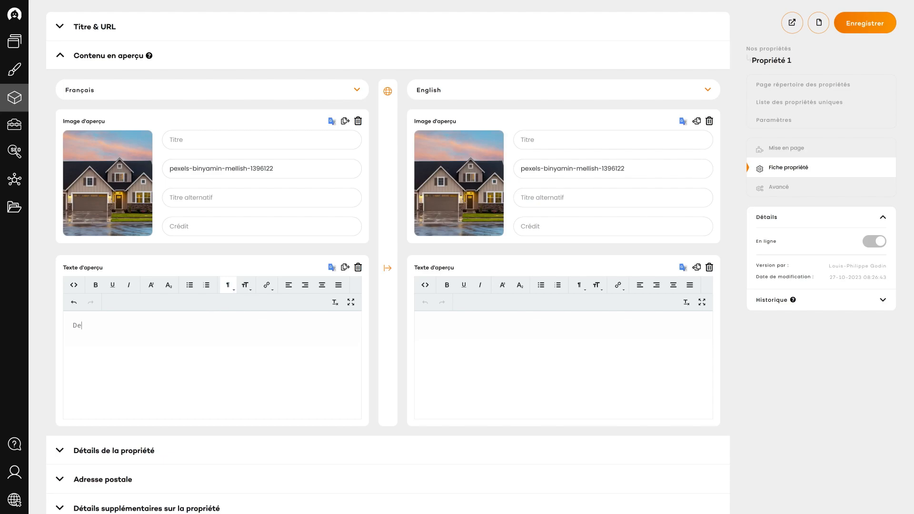
pyautogui.write('scription de votre propriété')
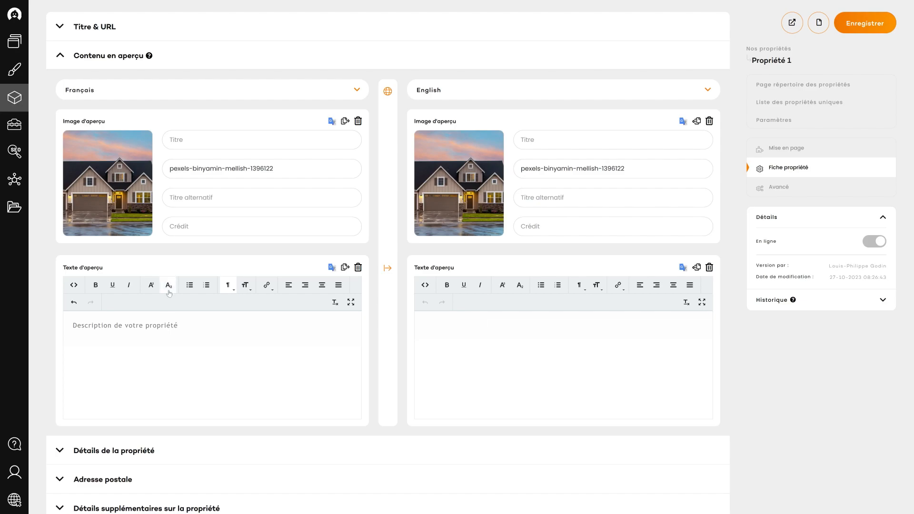
pyautogui.click(345, 266)
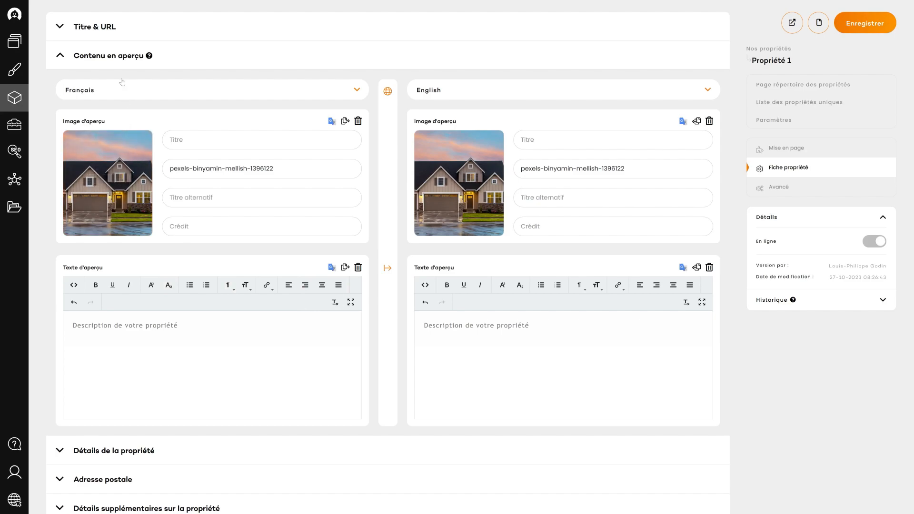
pyautogui.click(120, 61)
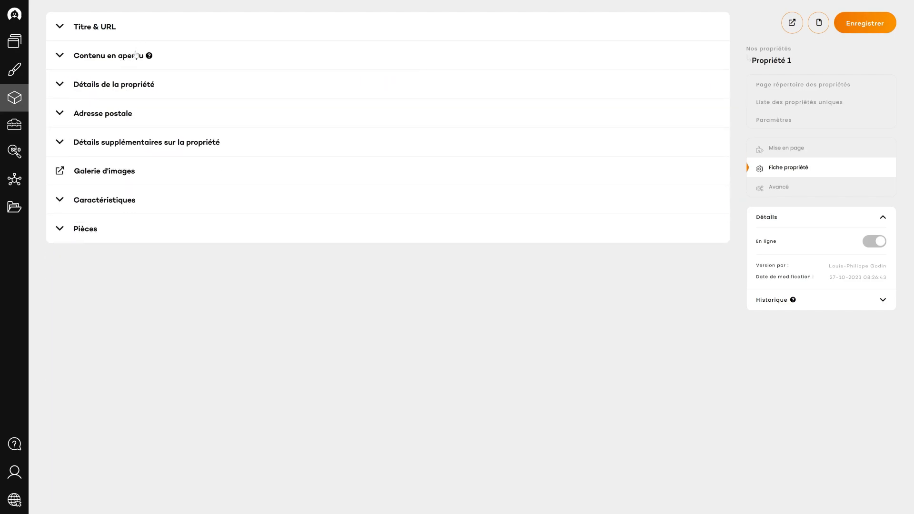
# - In the property details, set the type to "Maison à étages" and the status to "Disponible"
pyautogui.click(125, 85)
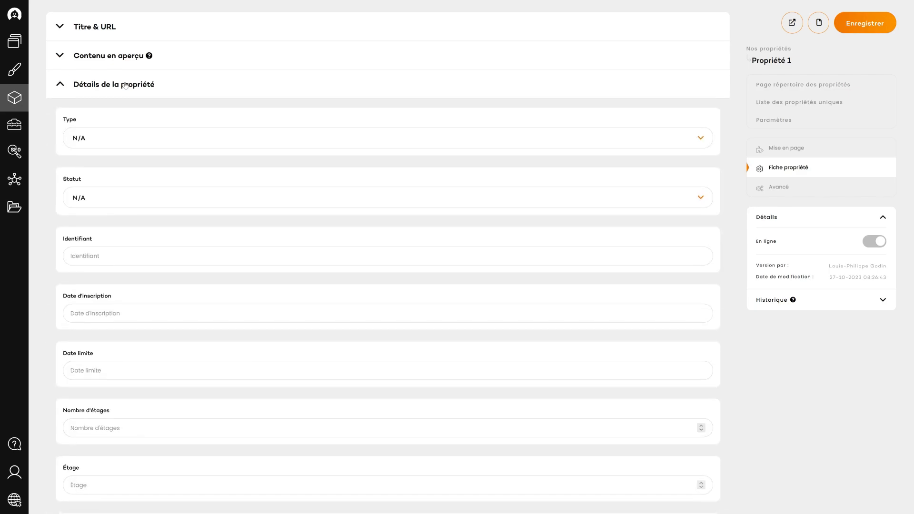
pyautogui.click(119, 137)
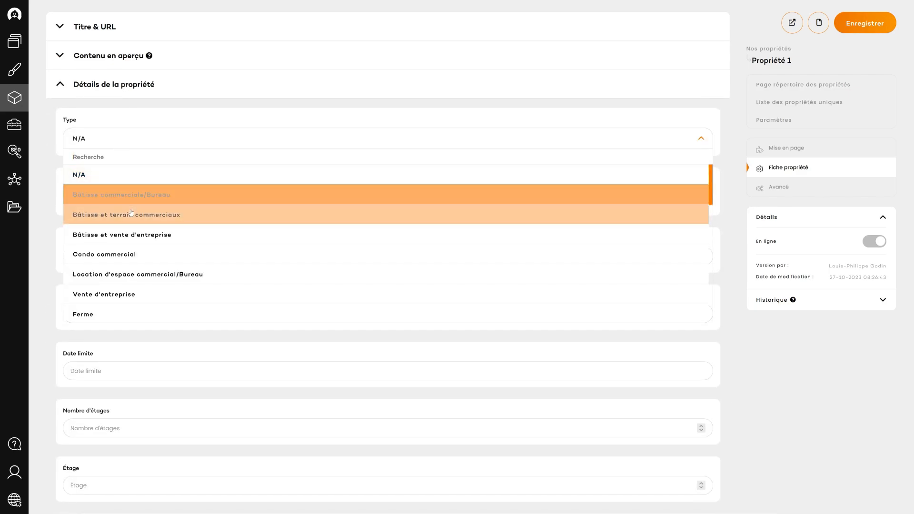
pyautogui.scroll(-1, 134, 230)
pyautogui.scroll(-3, 134, 230)
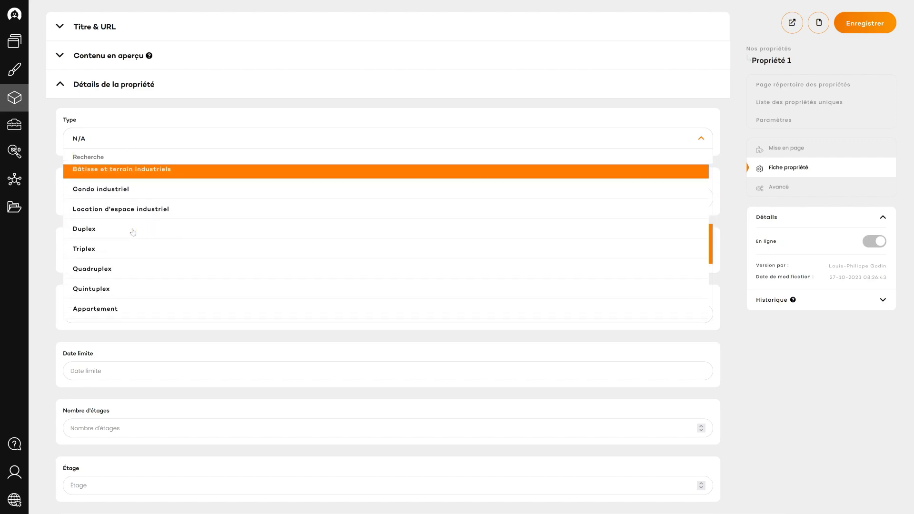
pyautogui.scroll(-1, 127, 223)
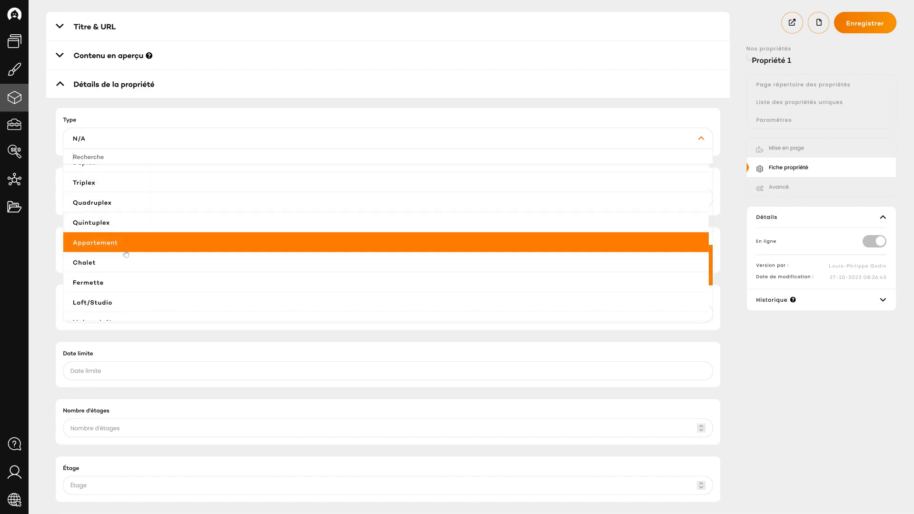
pyautogui.scroll(-1, 127, 266)
pyautogui.click(126, 262)
pyautogui.click(106, 199)
pyautogui.click(104, 258)
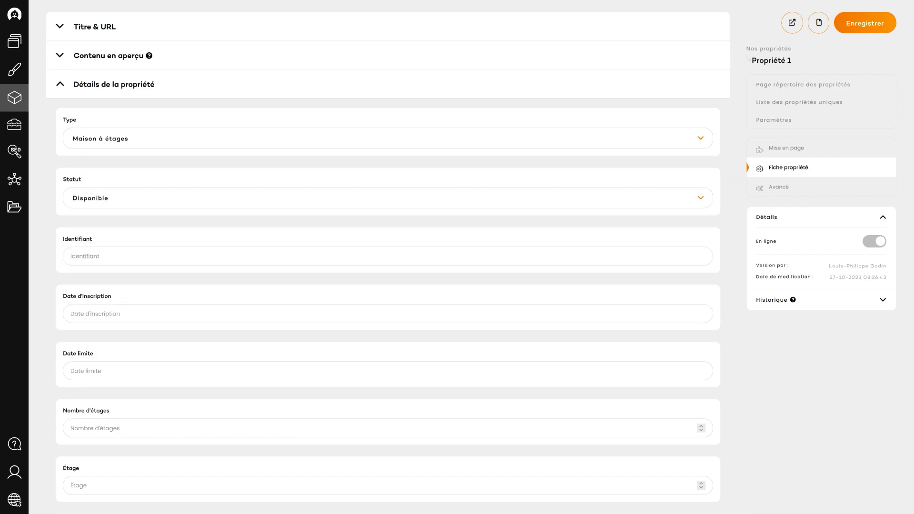
# - Set the property's registration date to 27-10-2023 and its number of floors to 3
pyautogui.scroll(-3, 100, 224)
pyautogui.click(100, 190)
pyautogui.click(425, 314)
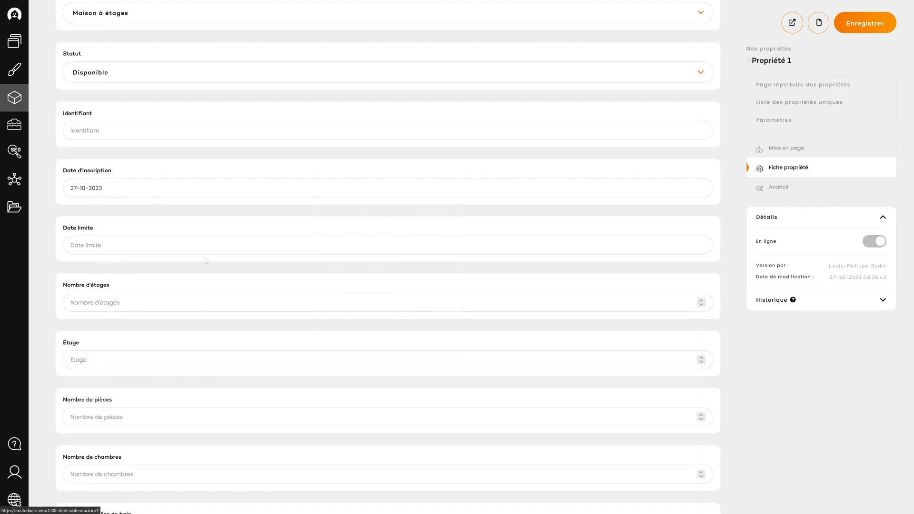
pyautogui.scroll(-2, 424, 316)
pyautogui.click(119, 240)
pyautogui.write('3')
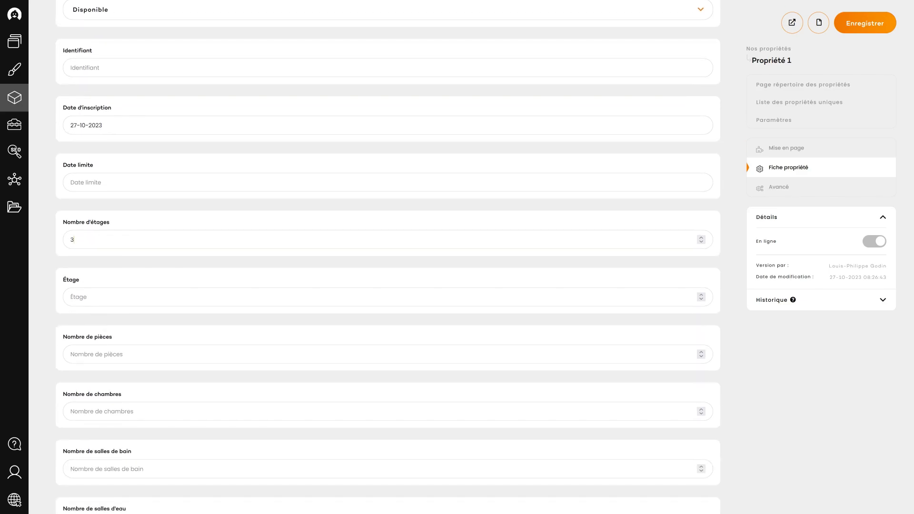
# - Set the property's room counts to 10 rooms, 3 bedrooms, 2 bathrooms and 1 powder room
pyautogui.scroll(-2, 119, 239)
pyautogui.click(124, 229)
pyautogui.write('10')
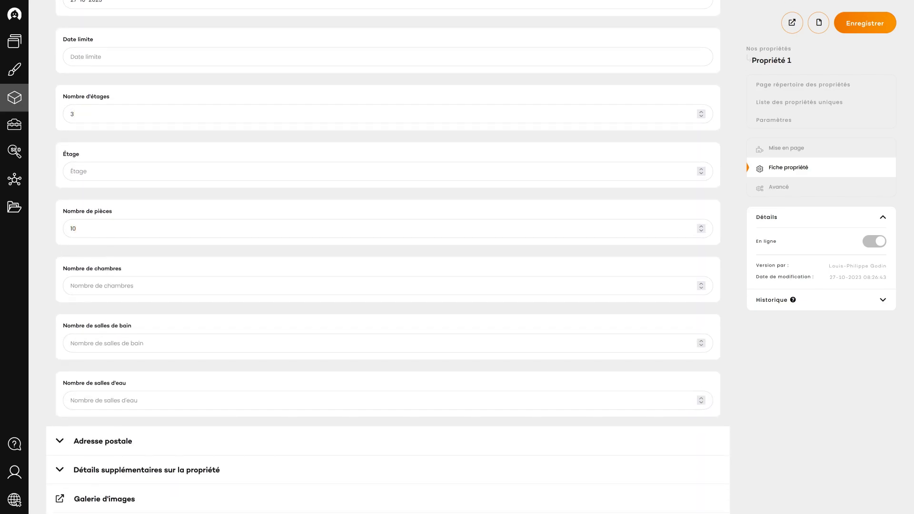
pyautogui.press('Tab')
pyautogui.write('3')
pyautogui.press('Tab')
pyautogui.write('2')
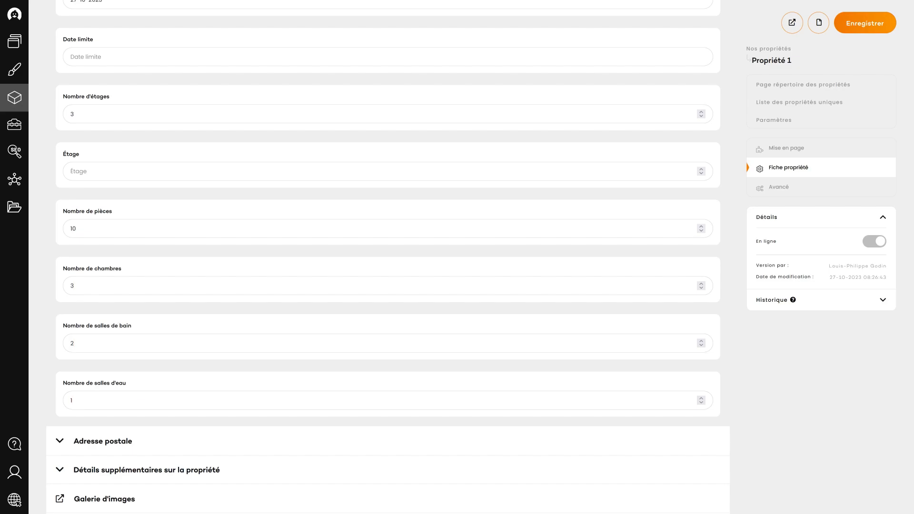
pyautogui.scroll(7, 109, 133)
pyautogui.click(114, 93)
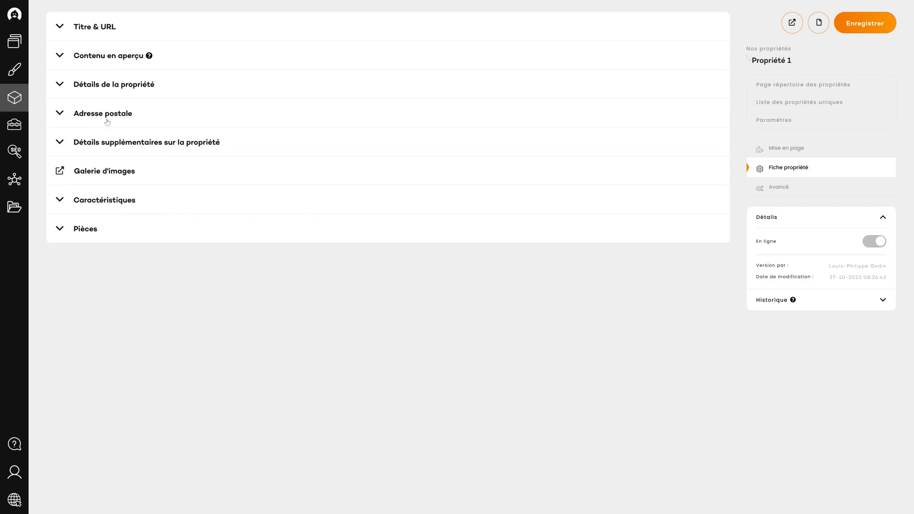
# - Fill in the civic number, street name, city and province of the property's French postal address
pyautogui.click(107, 115)
pyautogui.click(107, 197)
pyautogui.write('50')
pyautogui.write('RubberDuc')
pyautogui.write('k Way')
pyautogui.scroll(-2, 118, 297)
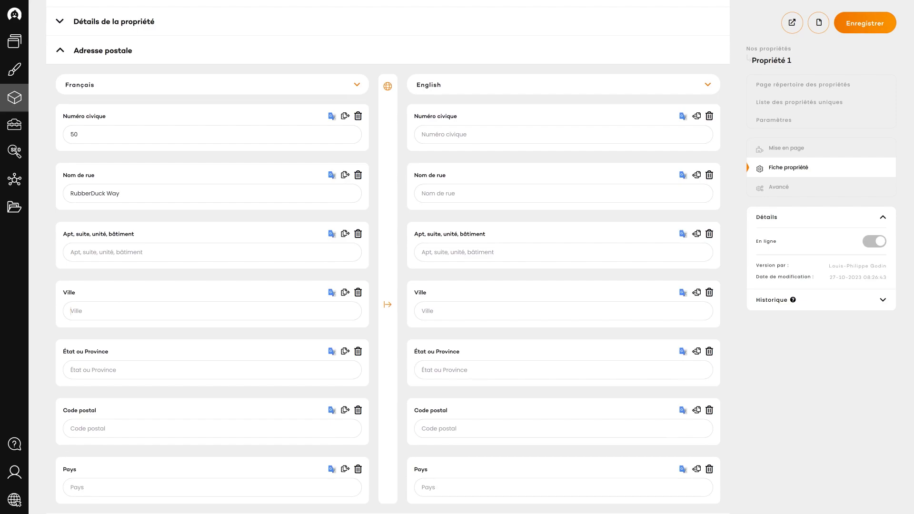
pyautogui.write('Maschouche')
pyautogui.press('Tab')
pyautogui.write('Québec')
pyautogui.scroll(-3, 125, 116)
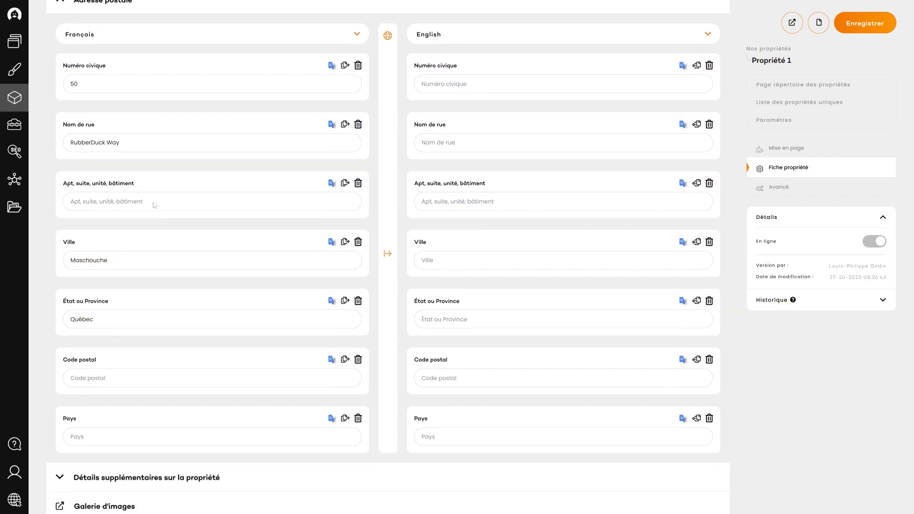
pyautogui.scroll(5, 125, 115)
pyautogui.click(125, 116)
# - In the additional property details, set the French displayed value to 250000
pyautogui.click(121, 141)
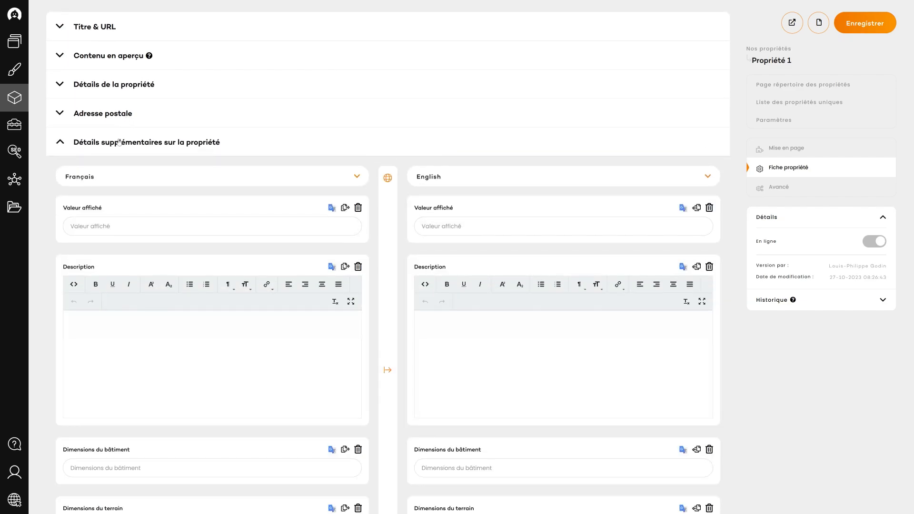
pyautogui.scroll(-2, 116, 145)
pyautogui.write('250000')
pyautogui.scroll(-3, 112, 203)
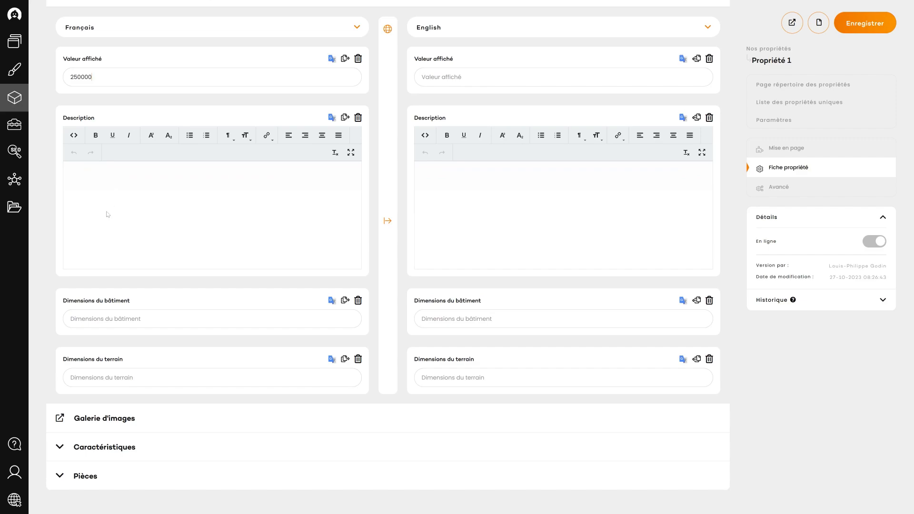
pyautogui.scroll(5, 95, 157)
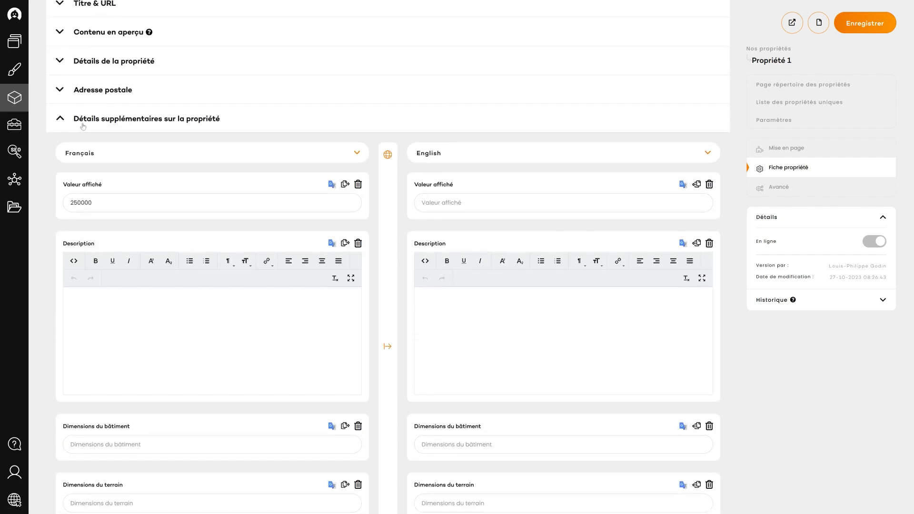
# - Open the property's image gallery and add a first French entry with the house exterior photo ending in 1396122
pyautogui.click(95, 155)
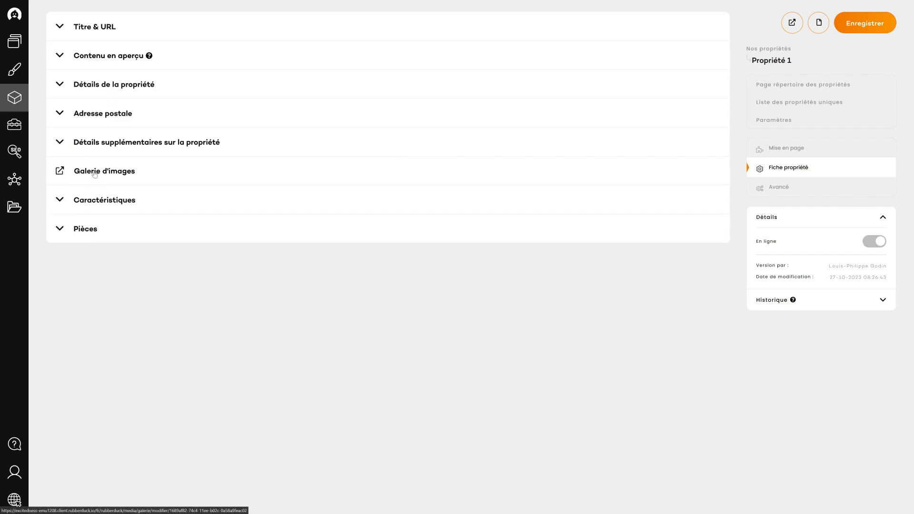
pyautogui.click(95, 173)
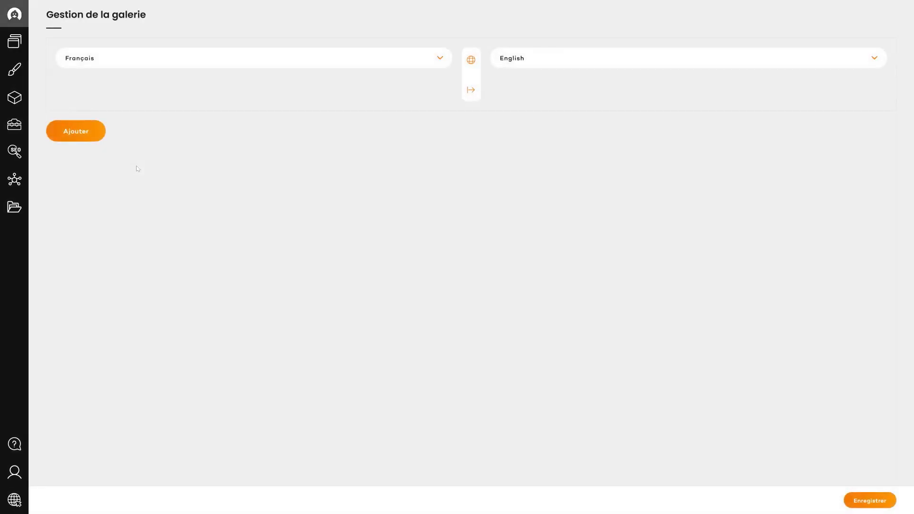
pyautogui.click(83, 136)
pyautogui.click(130, 138)
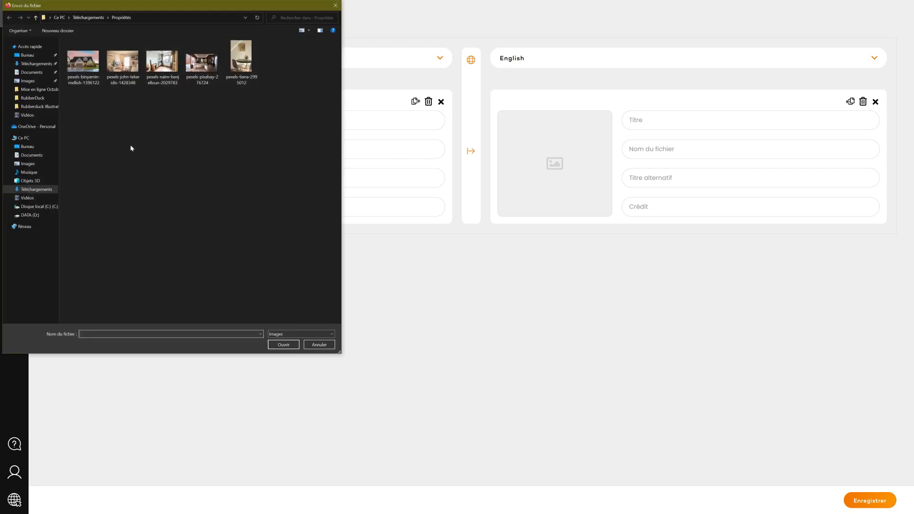
pyautogui.doubleClick(90, 75)
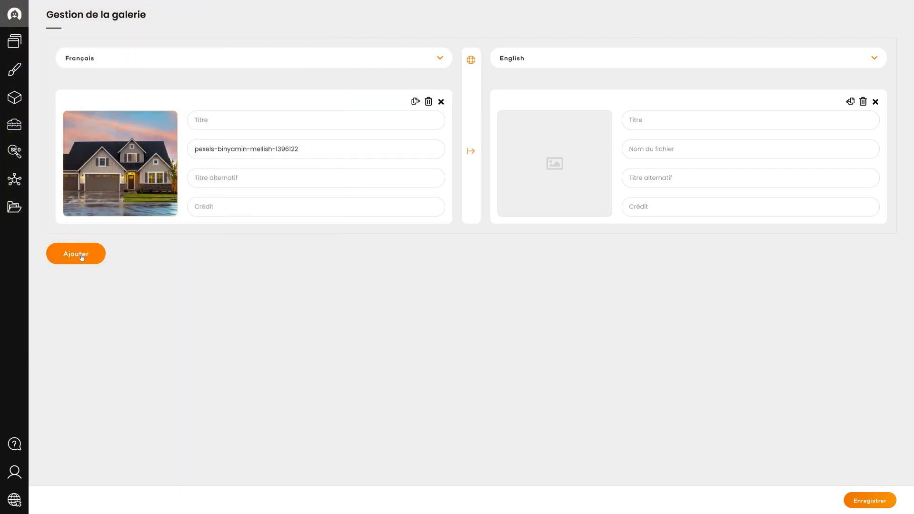
# - Add a second gallery entry with the bright living room photo ending in 1428348 as its French image
pyautogui.click(82, 255)
pyautogui.click(120, 308)
pyautogui.click(117, 73)
pyautogui.doubleClick(118, 73)
# - Add a third gallery entry with the photo ending in 2029783, showing a table by the window, as its French image
pyautogui.click(75, 398)
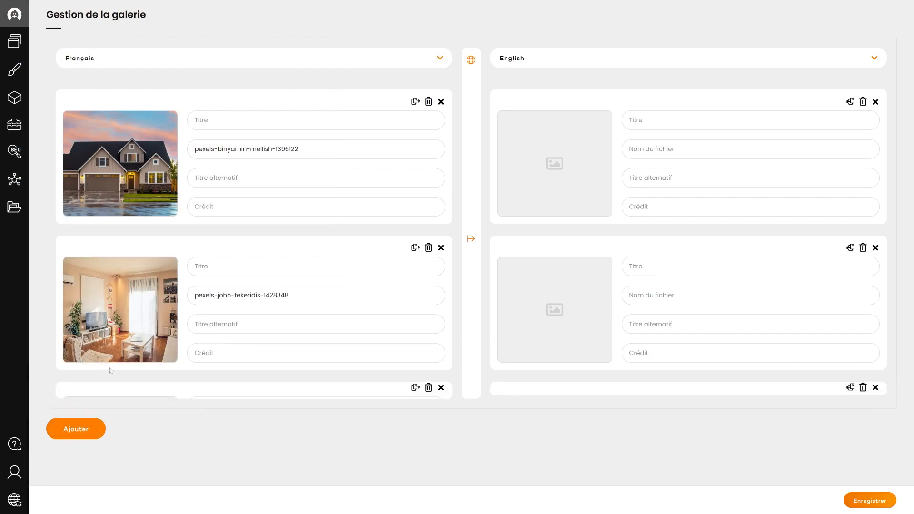
pyautogui.scroll(-2, 157, 306)
pyautogui.click(119, 360)
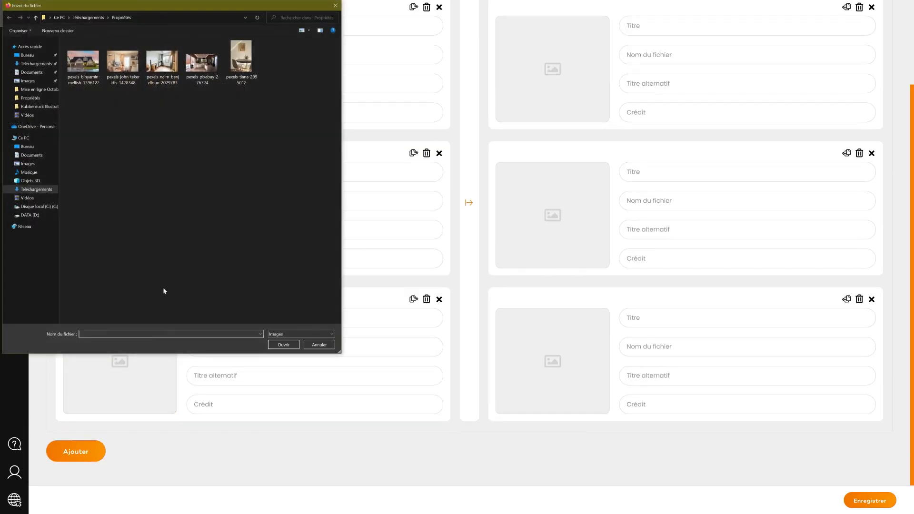
pyautogui.doubleClick(164, 64)
# - Add a fourth gallery entry with pexels-pixabay-276724 as its French image
pyautogui.click(95, 451)
pyautogui.scroll(-3, 117, 430)
pyautogui.click(119, 366)
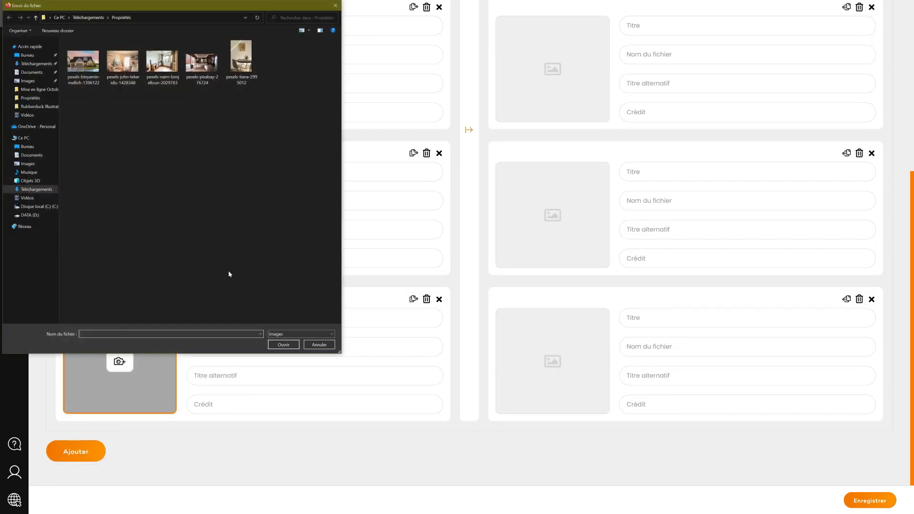
pyautogui.doubleClick(200, 62)
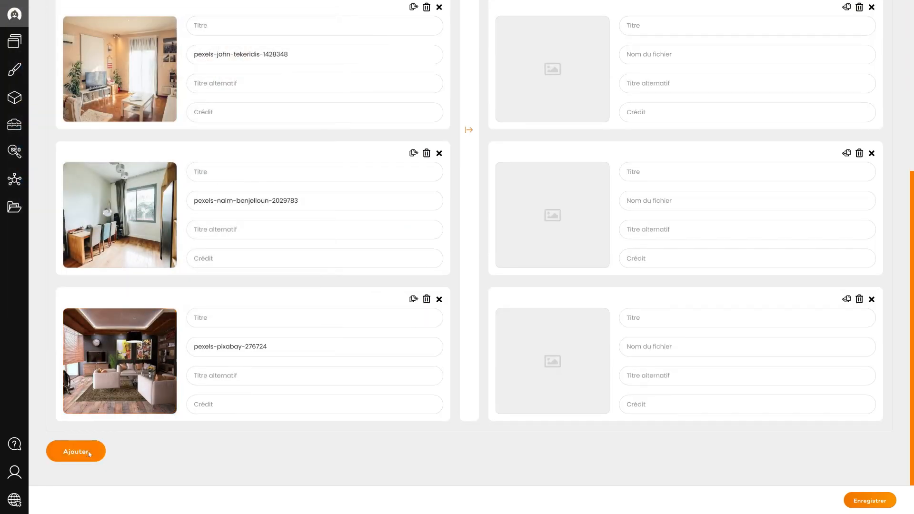
# - Add a fifth gallery entry with the round dining table photo ending in 2995012 as its French image
pyautogui.click(76, 450)
pyautogui.scroll(-3, 112, 410)
pyautogui.click(116, 375)
pyautogui.doubleClick(243, 55)
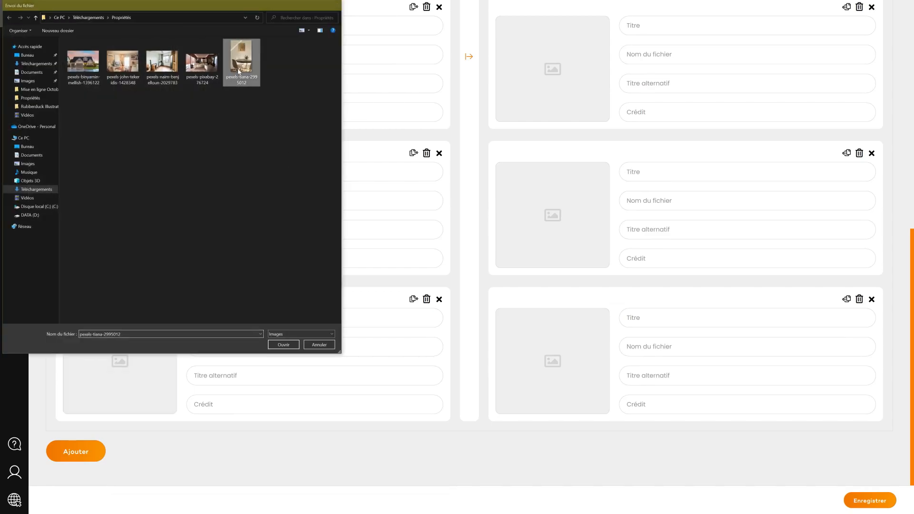
# - Copy all five French gallery images to their English counterparts
pyautogui.scroll(8, 380, 246)
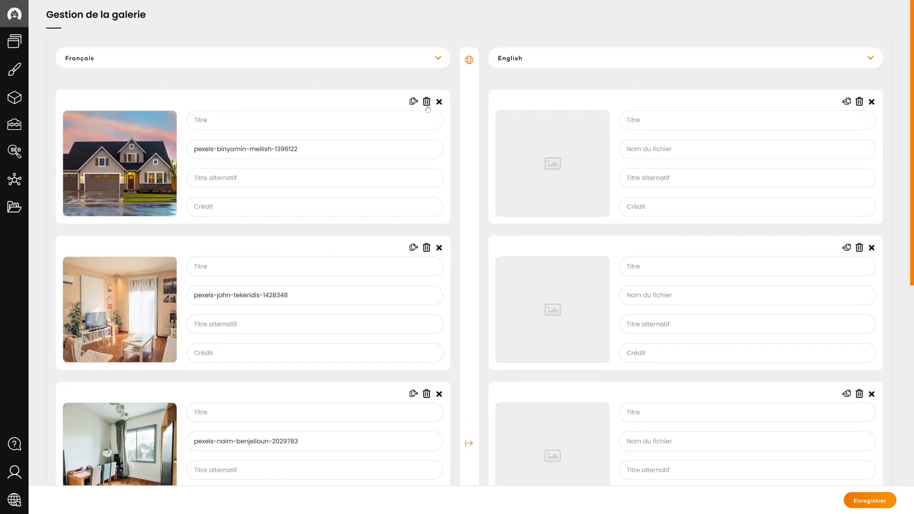
pyautogui.click(413, 101)
pyautogui.click(413, 246)
pyautogui.scroll(-4, 413, 246)
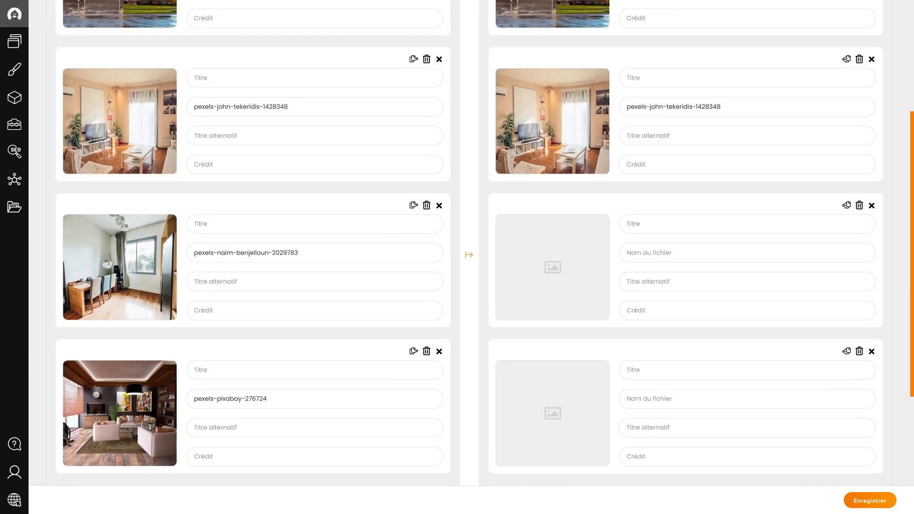
pyautogui.click(413, 205)
pyautogui.scroll(-3, 413, 207)
pyautogui.click(414, 225)
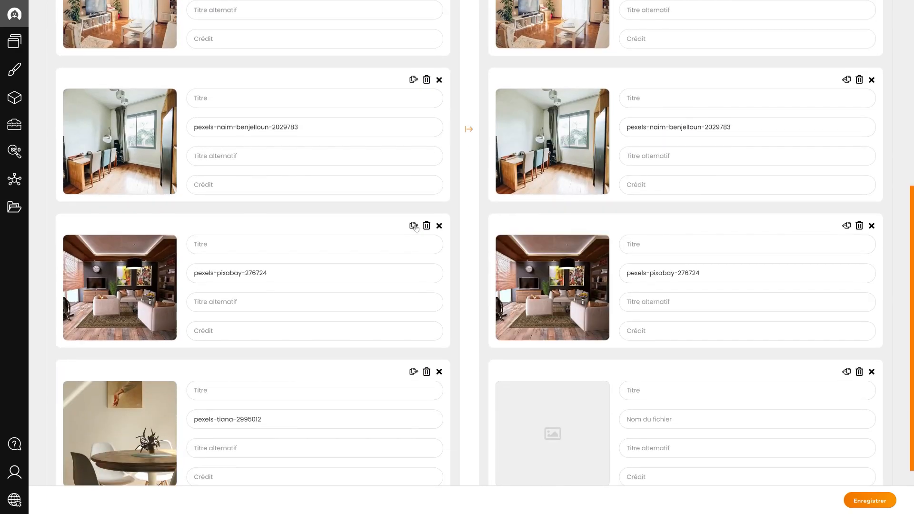
pyautogui.scroll(-2, 417, 278)
pyautogui.click(414, 299)
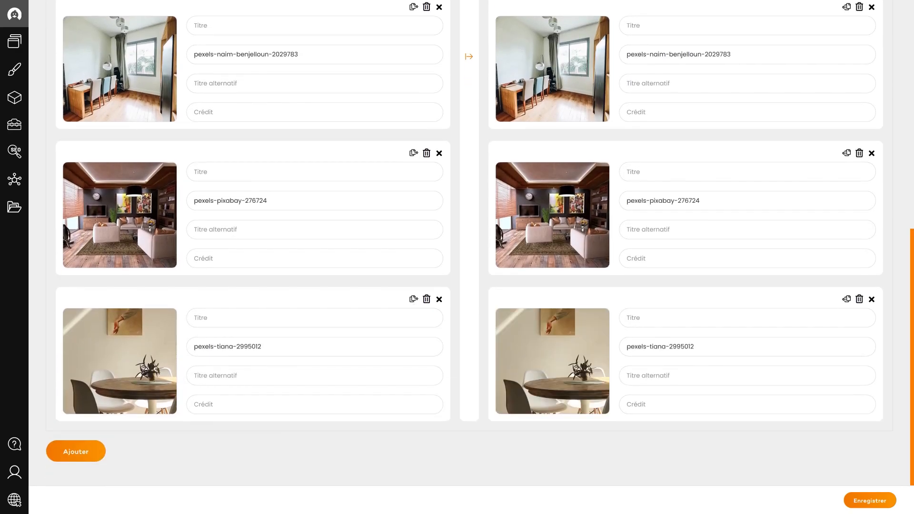
# - Save and close the image gallery, then set the property online and save its property sheet
pyautogui.click(853, 501)
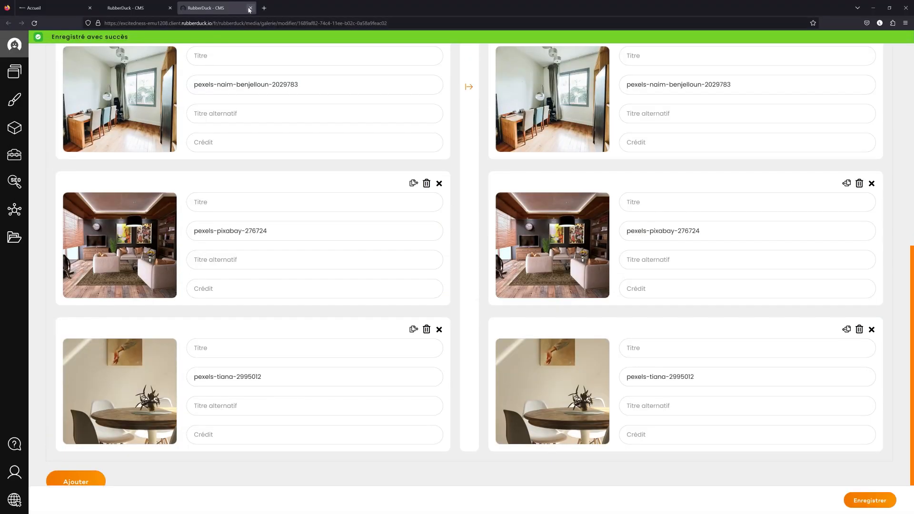
pyautogui.click(250, 8)
pyautogui.press('F11')
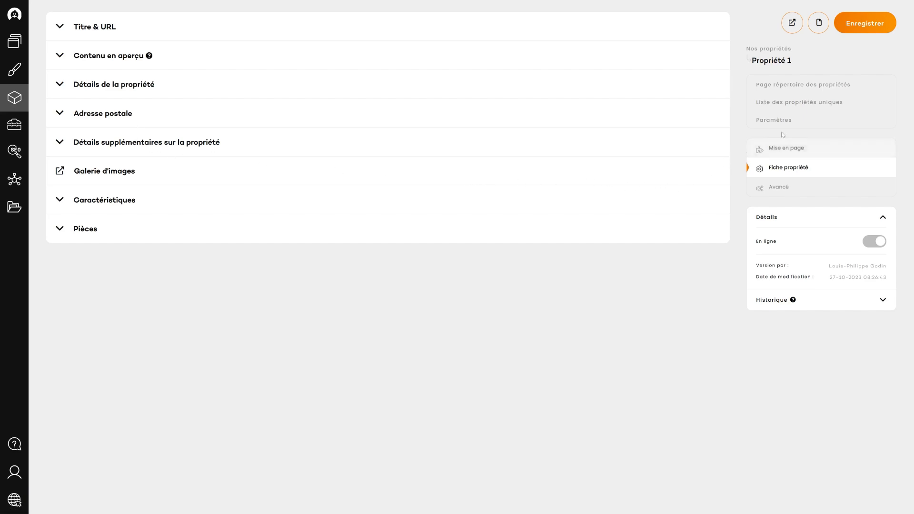
pyautogui.click(856, 25)
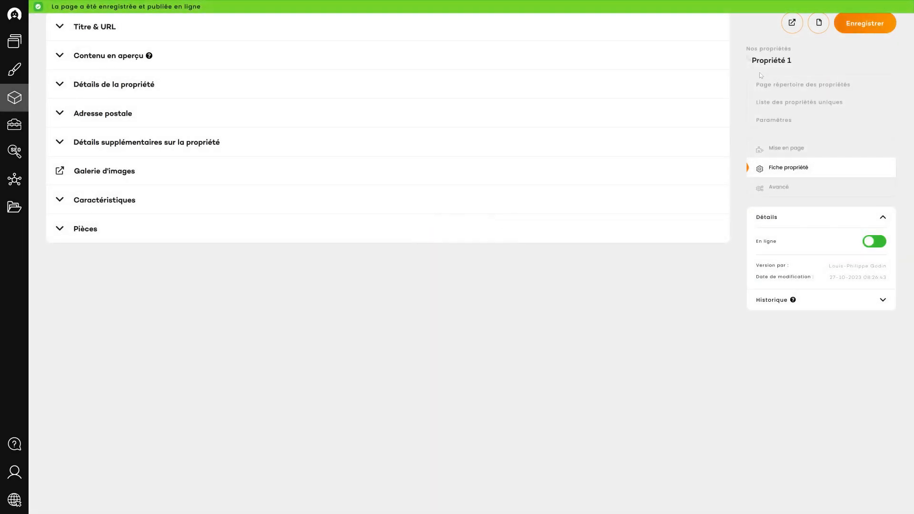
# - Add the Fiche propriété (RMF08) module section below the header in the property's page layout and save the page
pyautogui.click(800, 154)
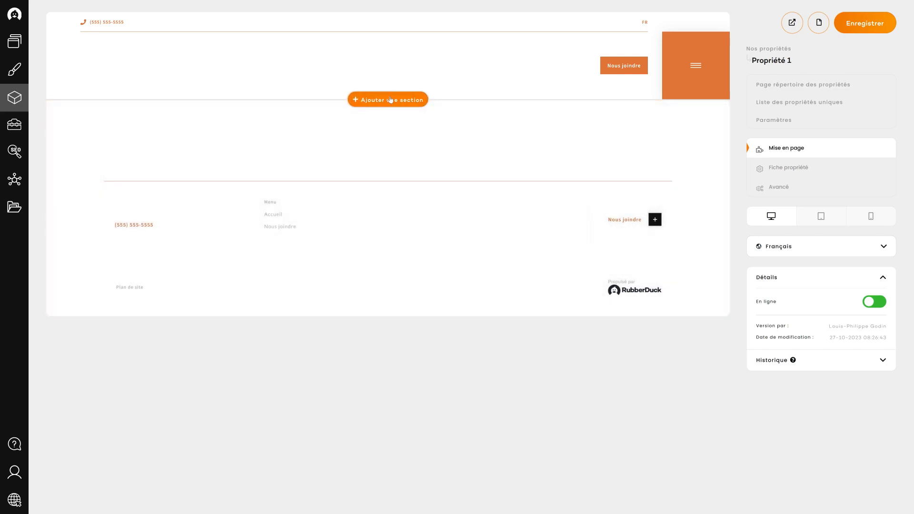
pyautogui.click(390, 99)
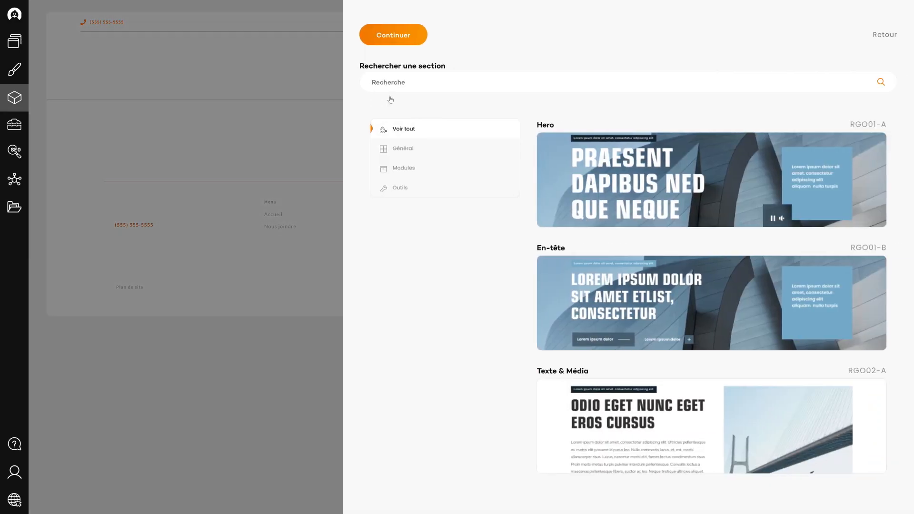
pyautogui.click(410, 169)
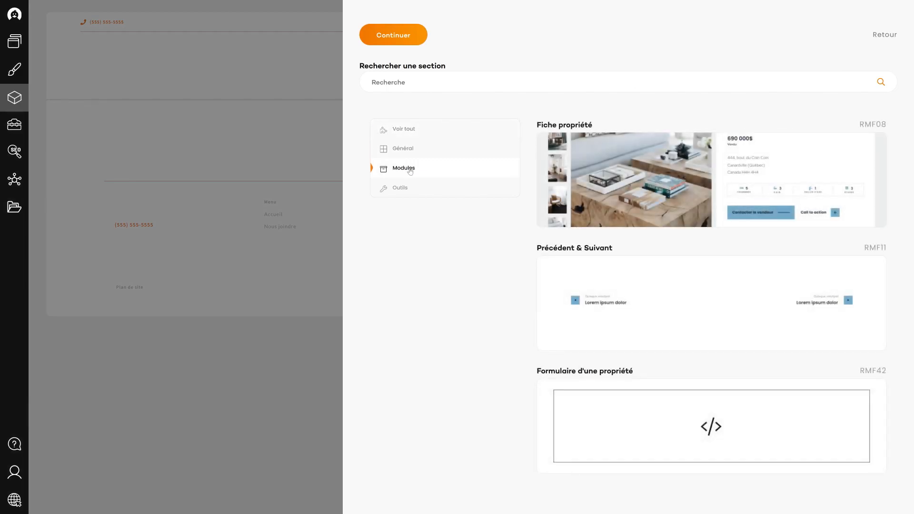
pyautogui.moveTo(733, 186)
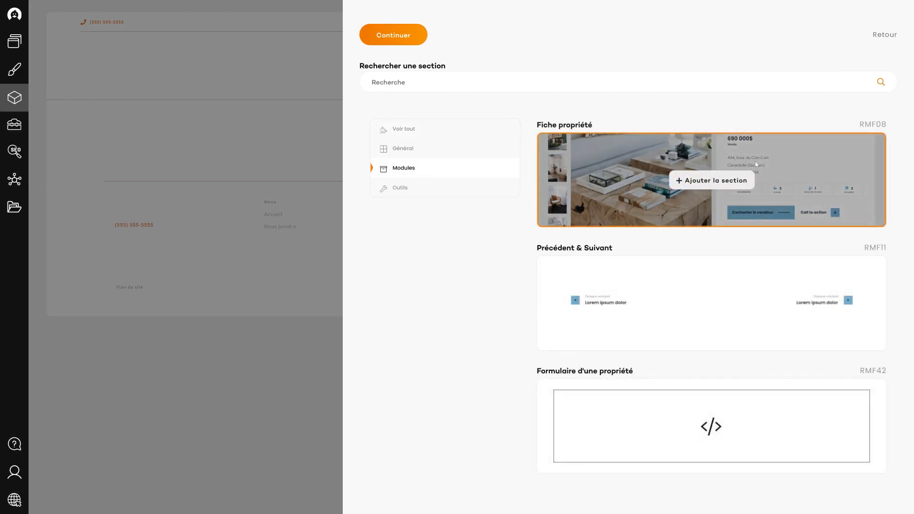
pyautogui.click(736, 184)
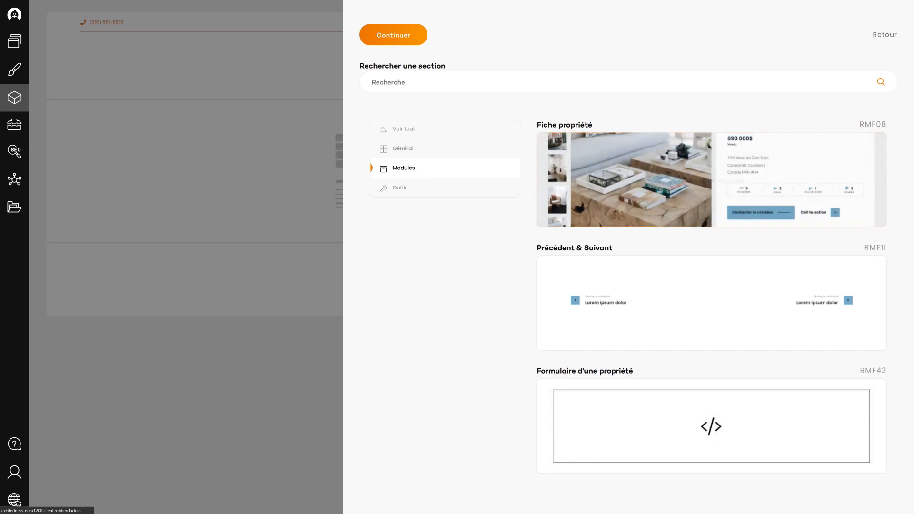
pyautogui.click(392, 42)
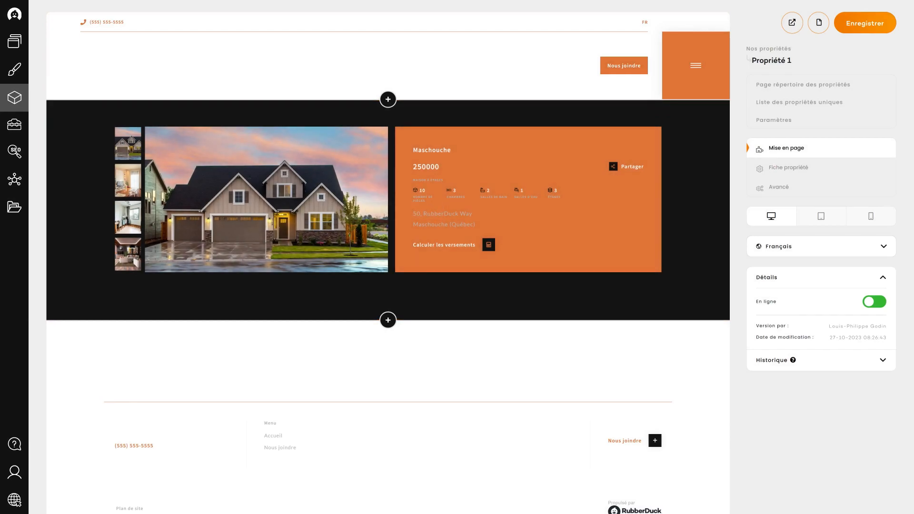
pyautogui.moveTo(273, 216)
pyautogui.click(862, 23)
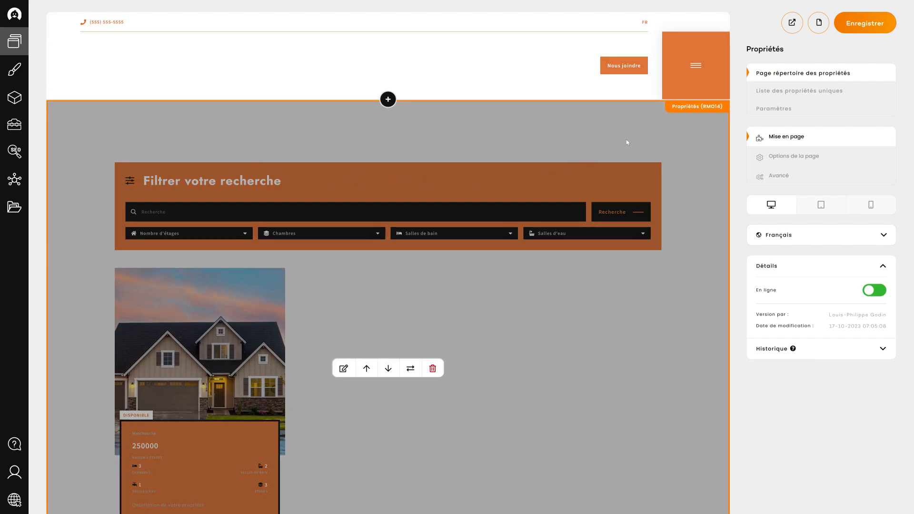
# - Examine the new property's card in the directory page's listing and in its featured properties section
pyautogui.scroll(-10, 666, 123)
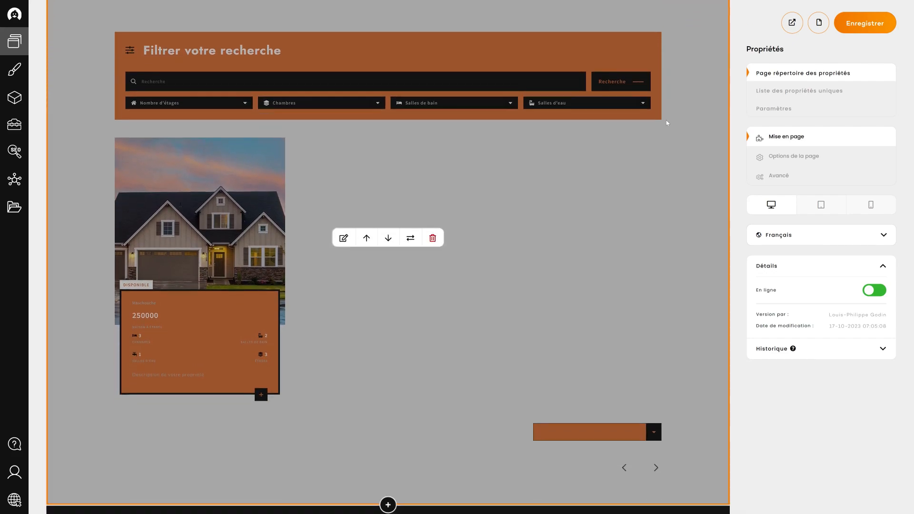
pyautogui.scroll(-1, 626, 210)
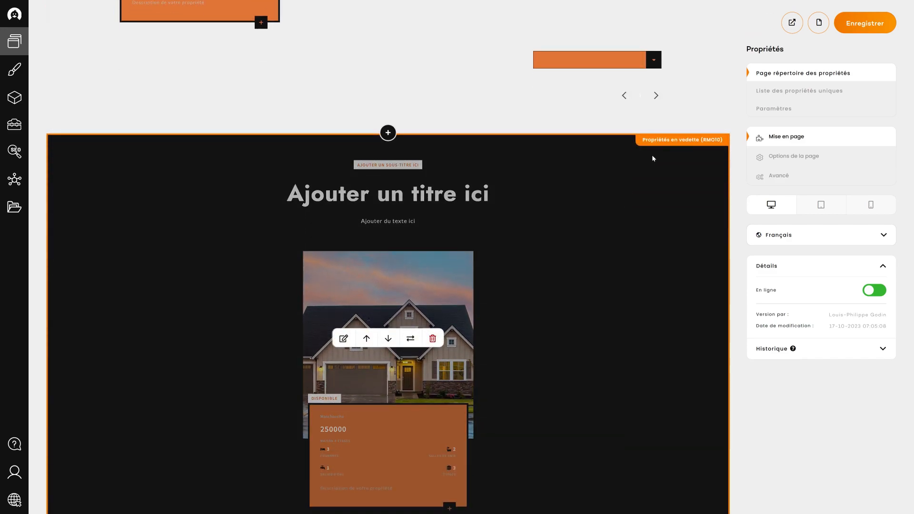
pyautogui.scroll(-2, 495, 185)
pyautogui.scroll(1, 495, 185)
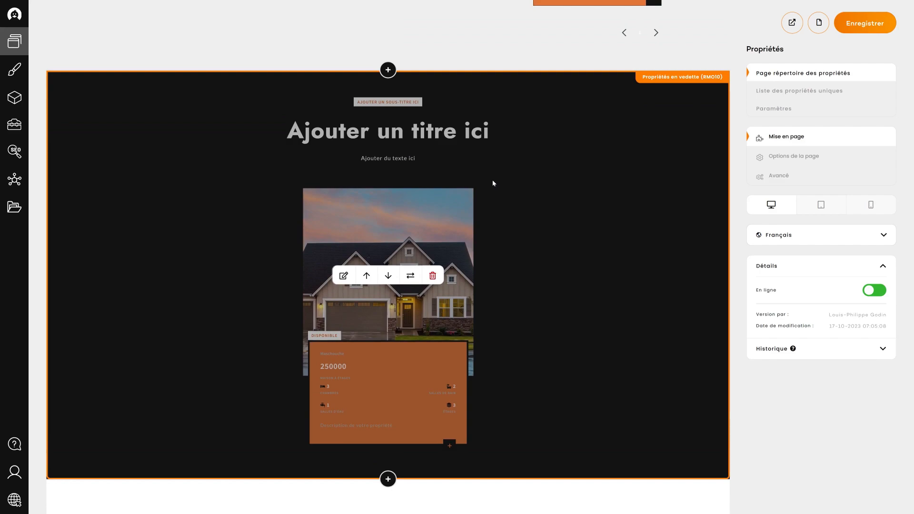